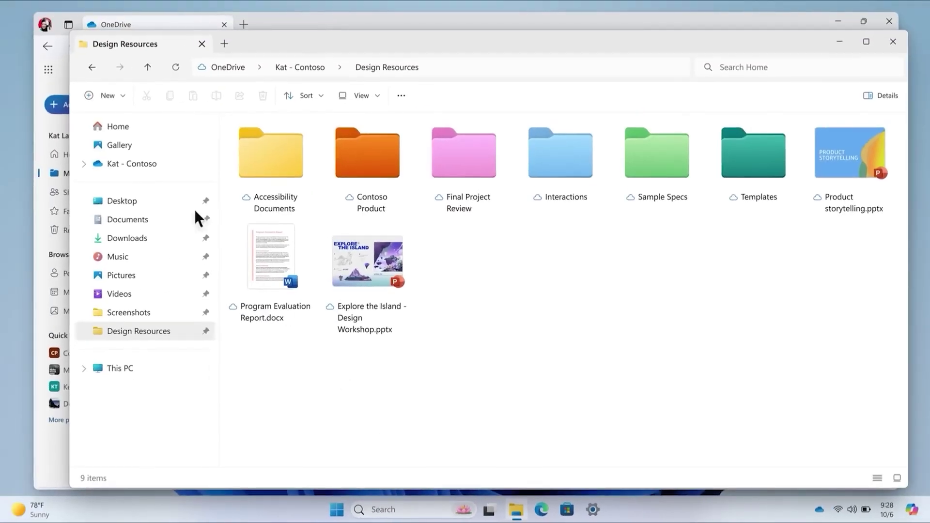
# Switch File Explorer from Design Resources to Home and show the Shared files list.
pyautogui.click(118, 126)
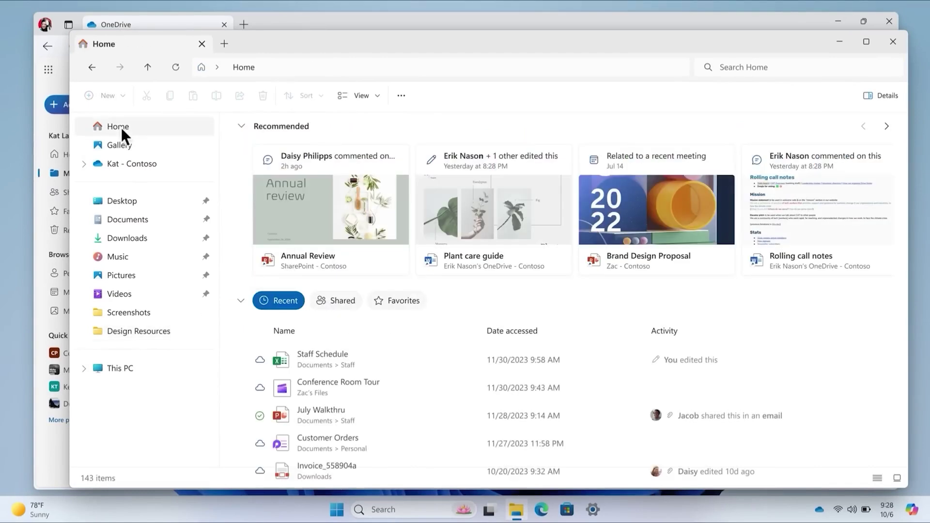
pyautogui.click(346, 303)
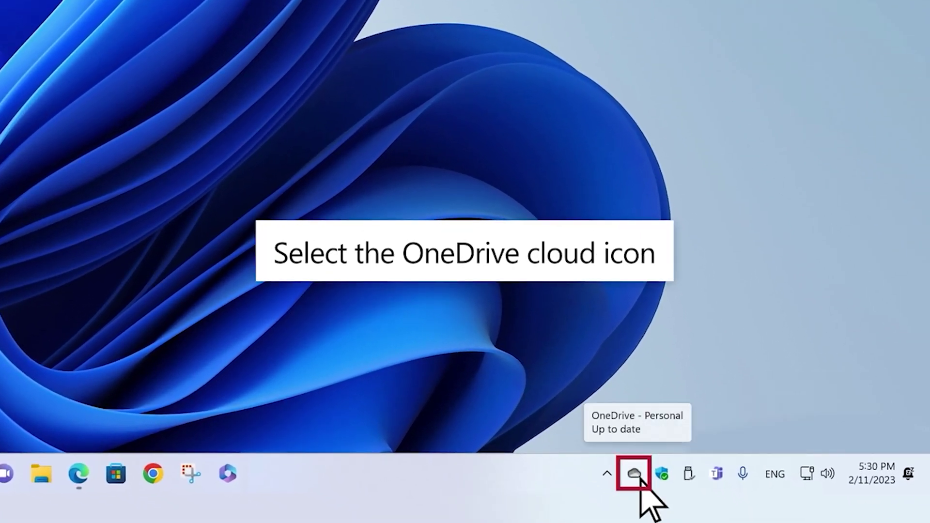
# Open OneDrive Settings from the tray and show the Manage backup folder choices.
pyautogui.click(640, 477)
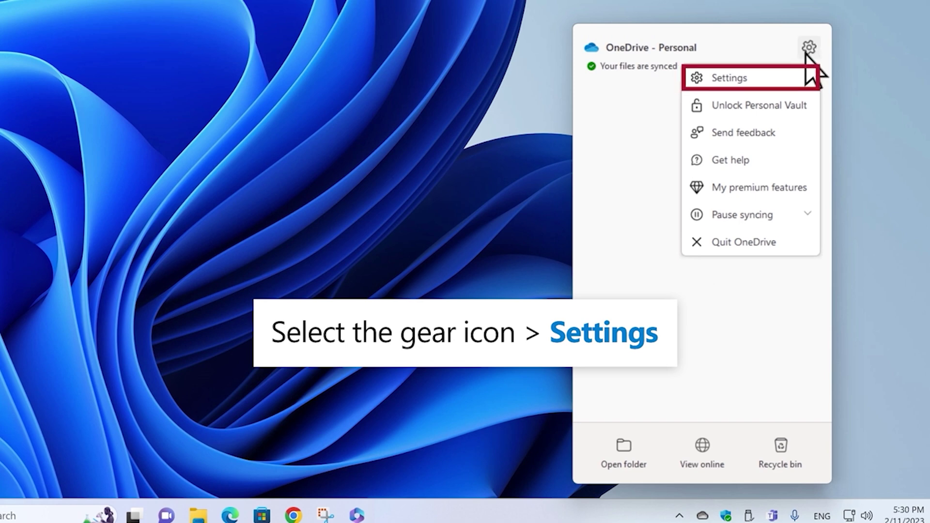
pyautogui.click(800, 80)
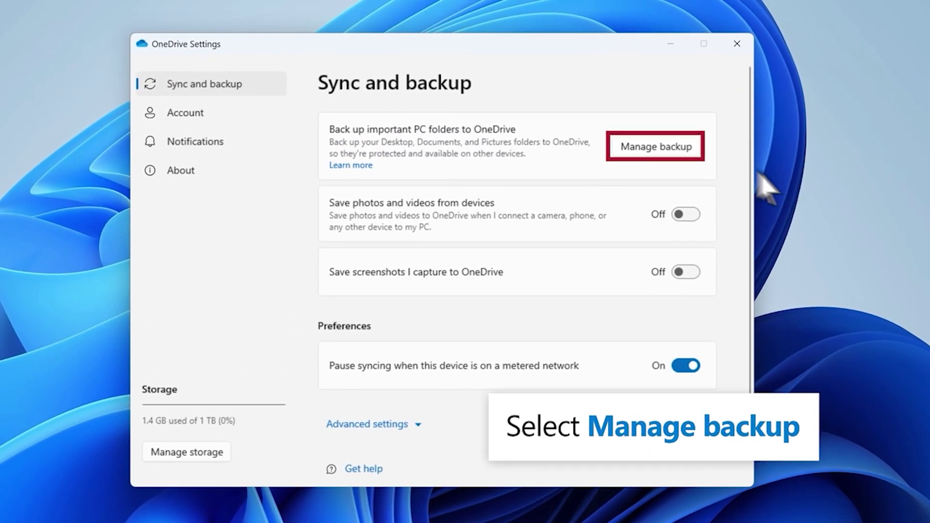
pyautogui.click(692, 147)
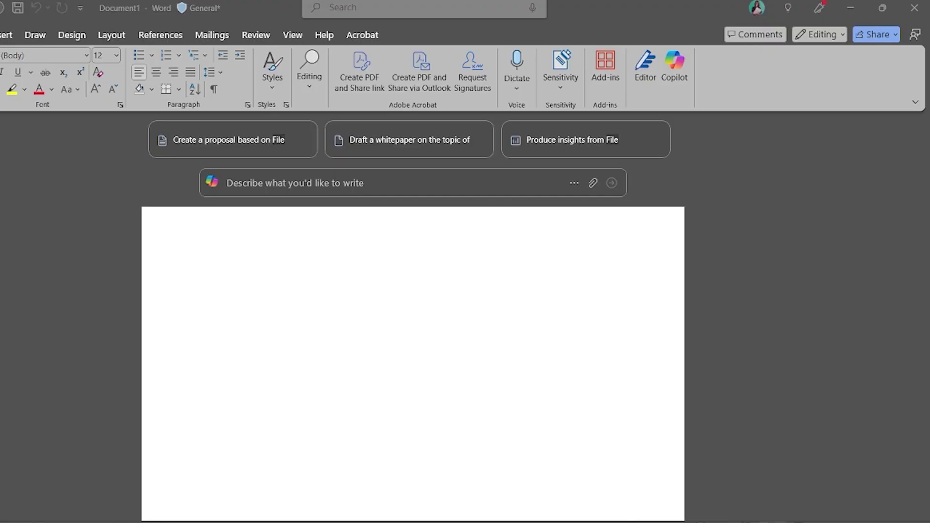
# Have Copilot write a Checklist for a Birthday Party, then start saving the document.
pyautogui.click(674, 69)
pyautogui.write('Can you create a checklist for a birthday party accommodating 15 guests, including a list of the necessary supplies?')
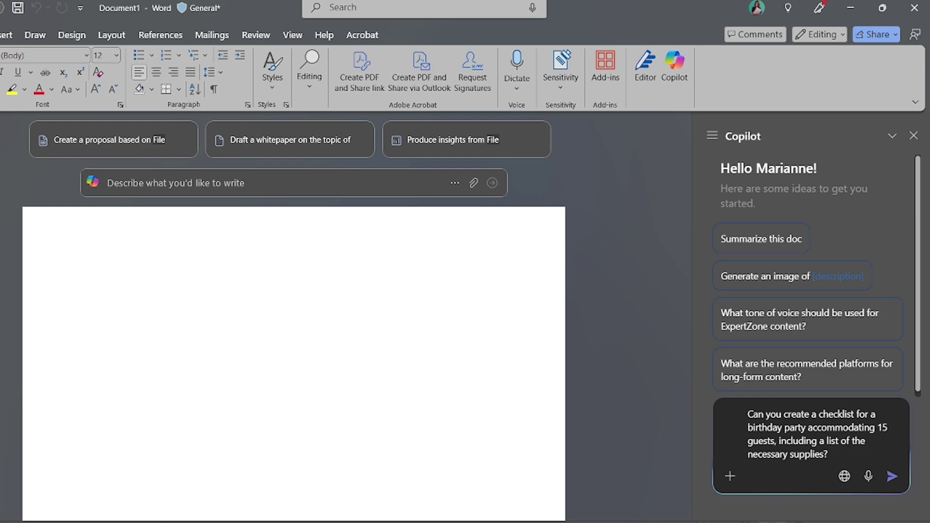
pyautogui.press('Return')
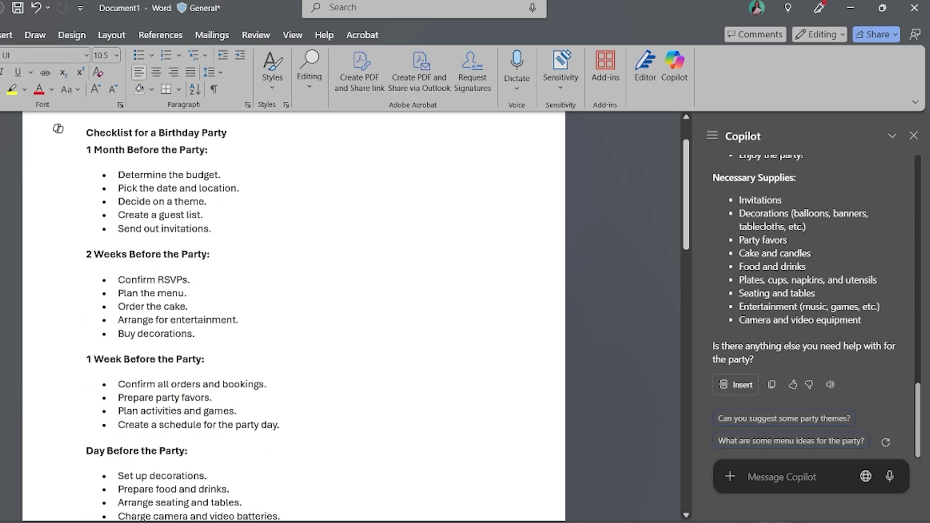
pyautogui.hotkey('ctrl', 's')
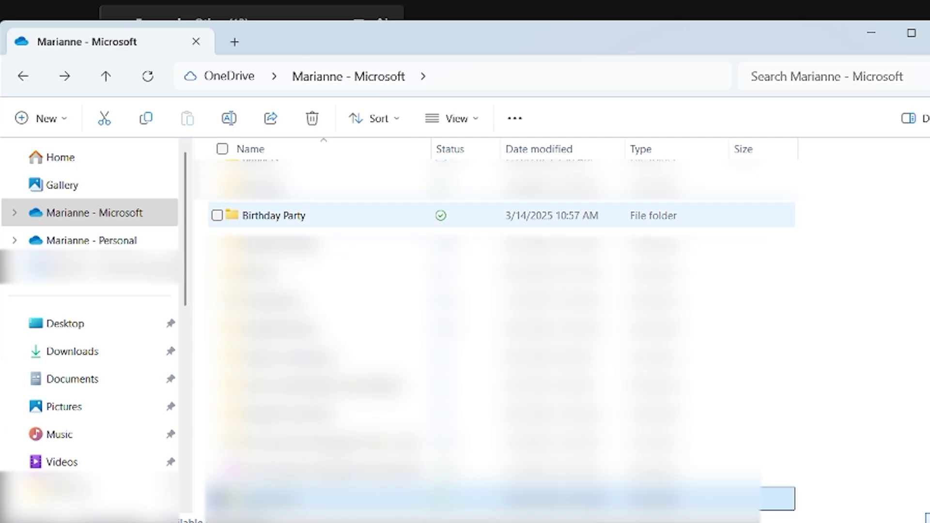
# Save into the Birthday Party folder, then download the OneDrive for Mac installer.
pyautogui.doubleClick(272, 213)
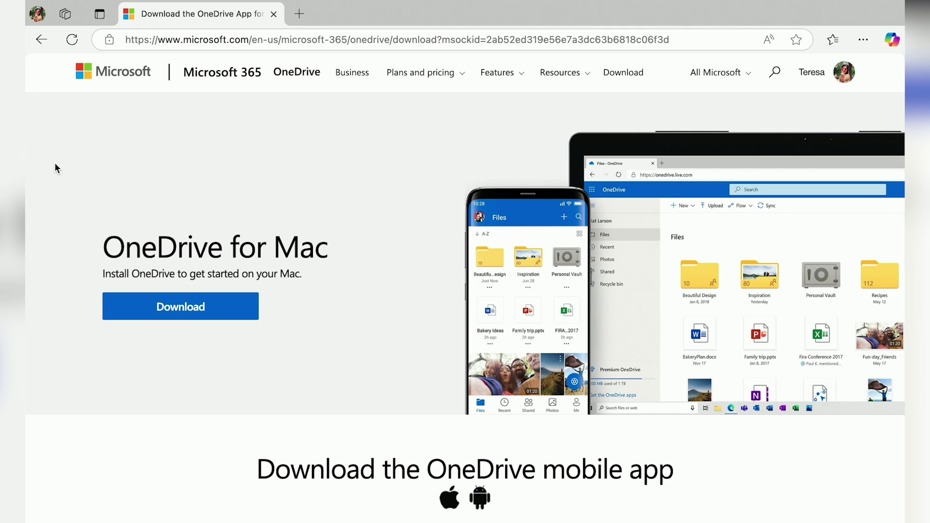
pyautogui.click(122, 313)
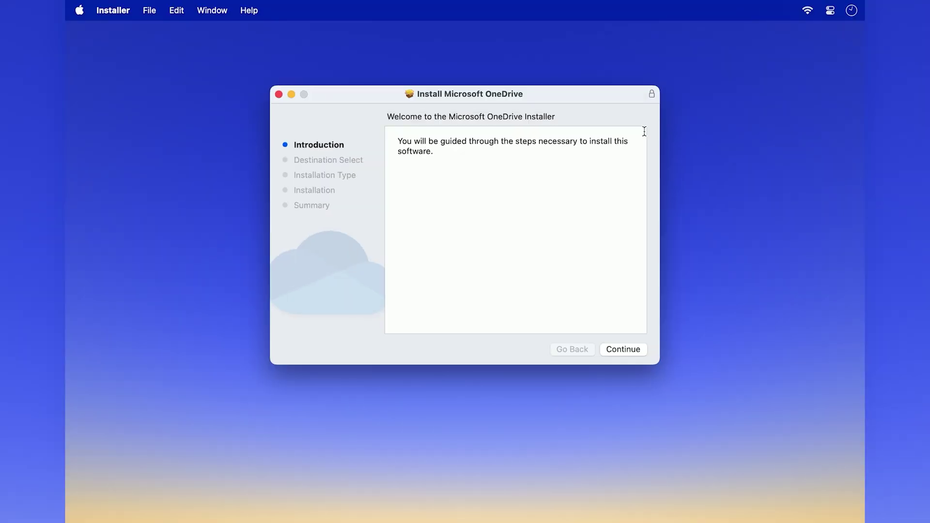
# Run the OneDrive for Mac installer through to completion.
pyautogui.click(627, 350)
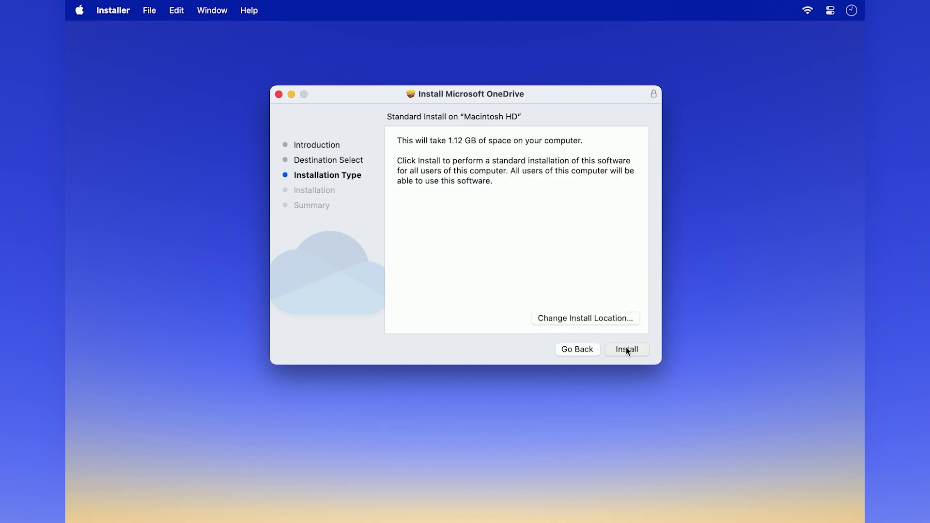
pyautogui.click(628, 350)
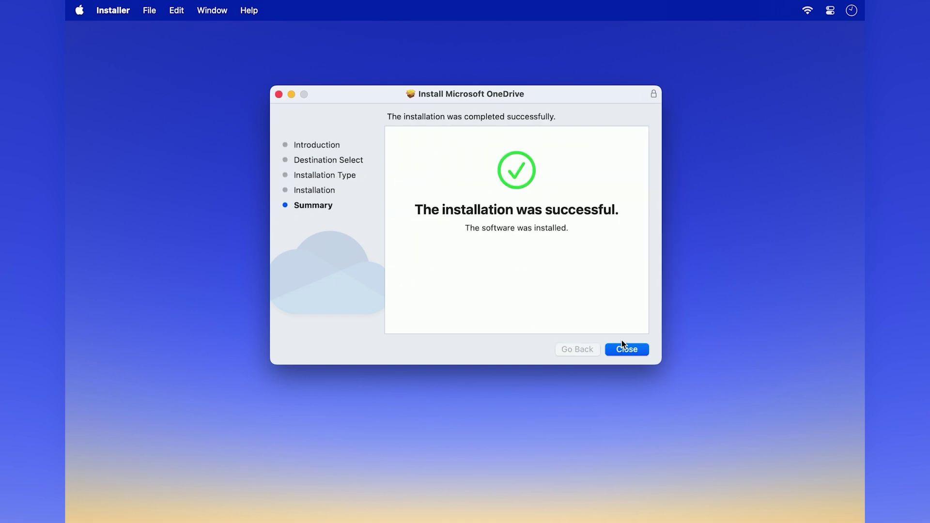
pyautogui.click(621, 341)
# Launch OneDrive via Spotlight and accept setup without sending optional data.
pyautogui.press('super+space')
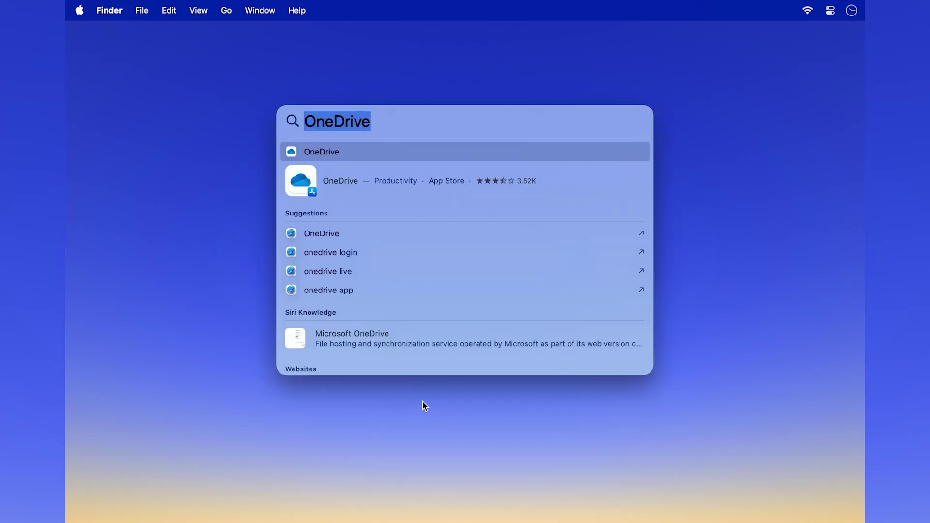
pyautogui.press('Return')
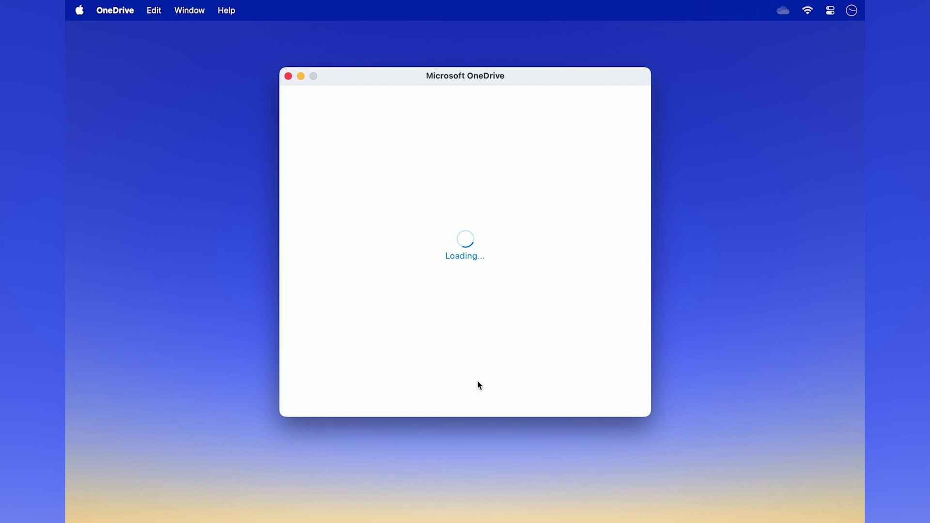
pyautogui.press('super+q')
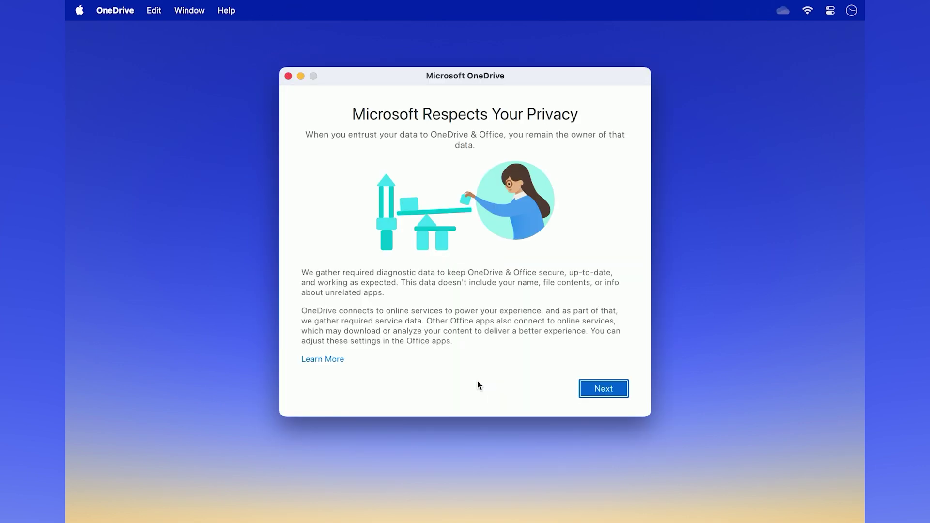
pyautogui.click(589, 390)
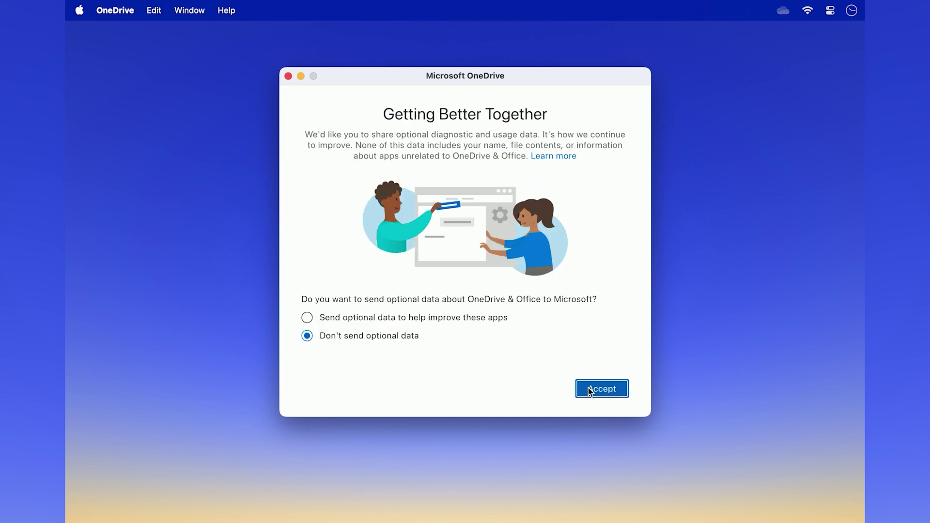
pyautogui.click(589, 390)
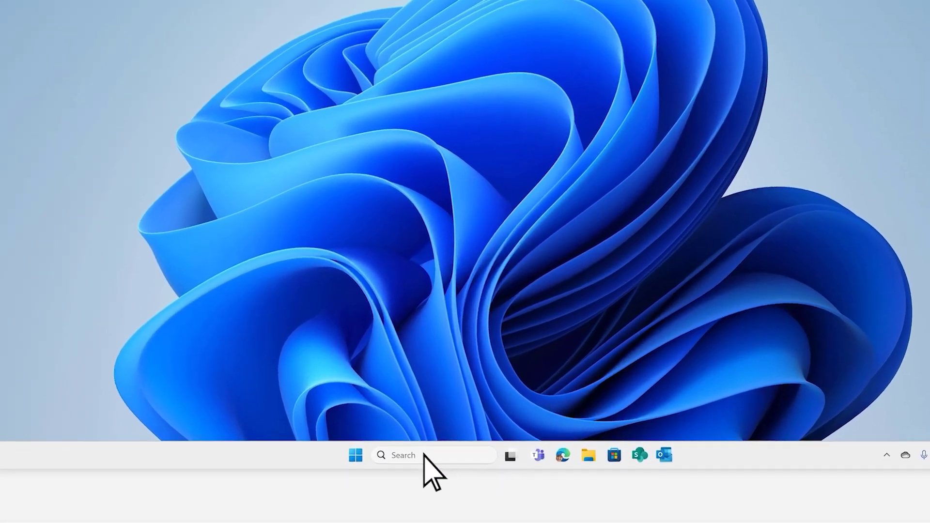
# Open Windows Backup from search and expand Folders to show Desktop, Documents, Pictures.
pyautogui.click(424, 456)
pyautogui.write('windows backup')
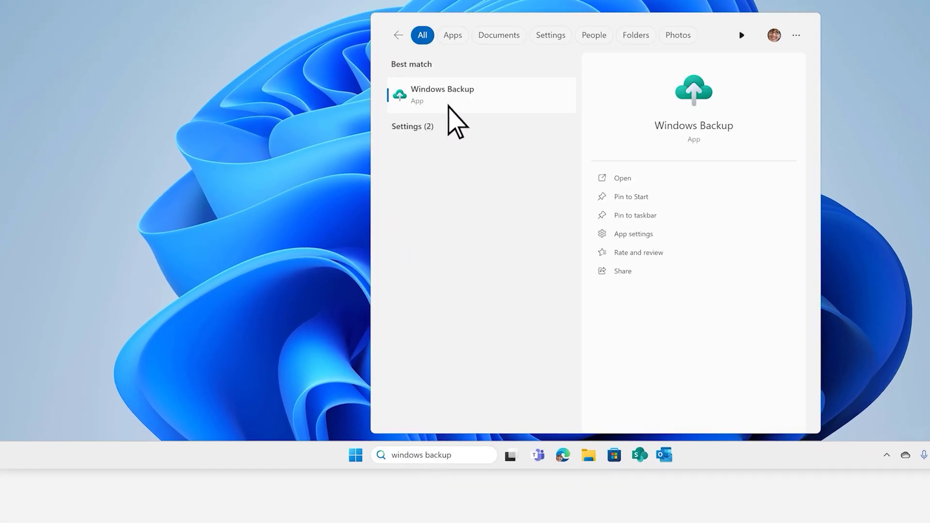
pyautogui.click(448, 106)
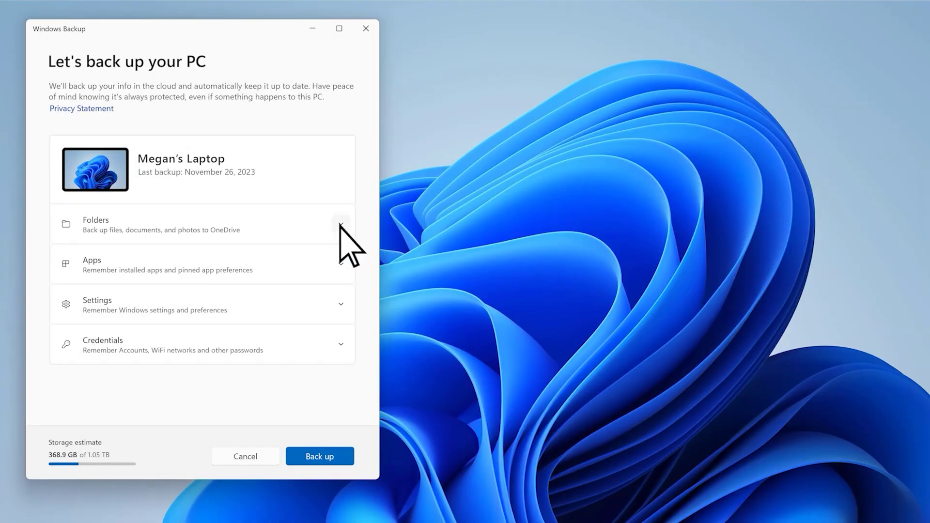
pyautogui.click(340, 225)
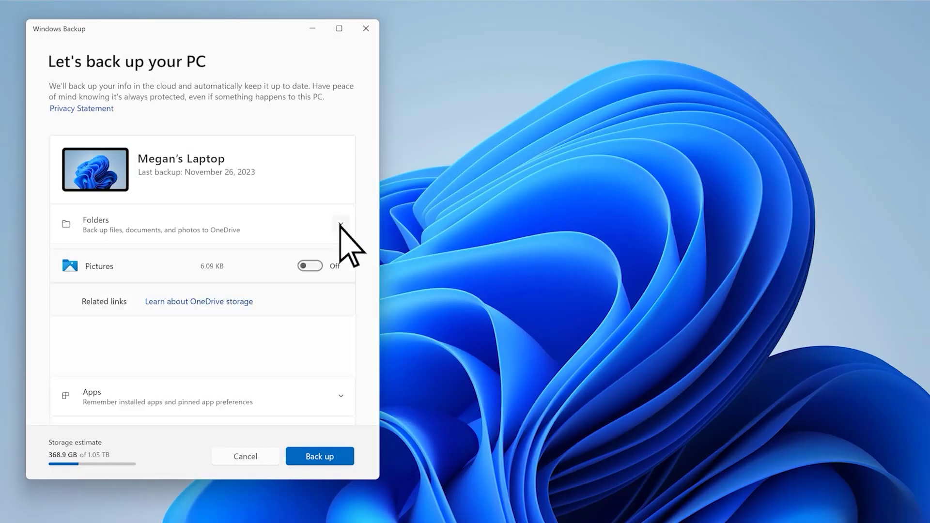